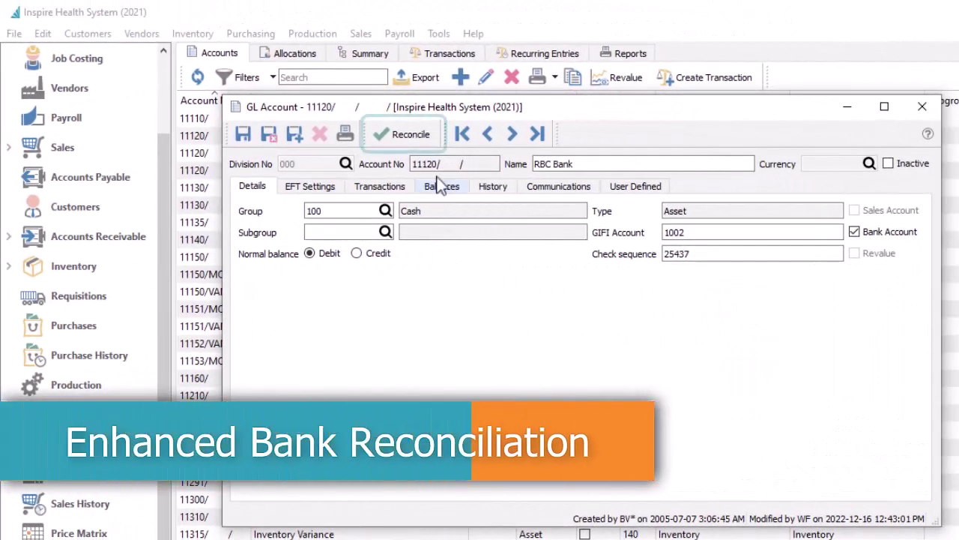
Open the reconciliation history for RBC Bank account 11120.
left_click(409, 135)
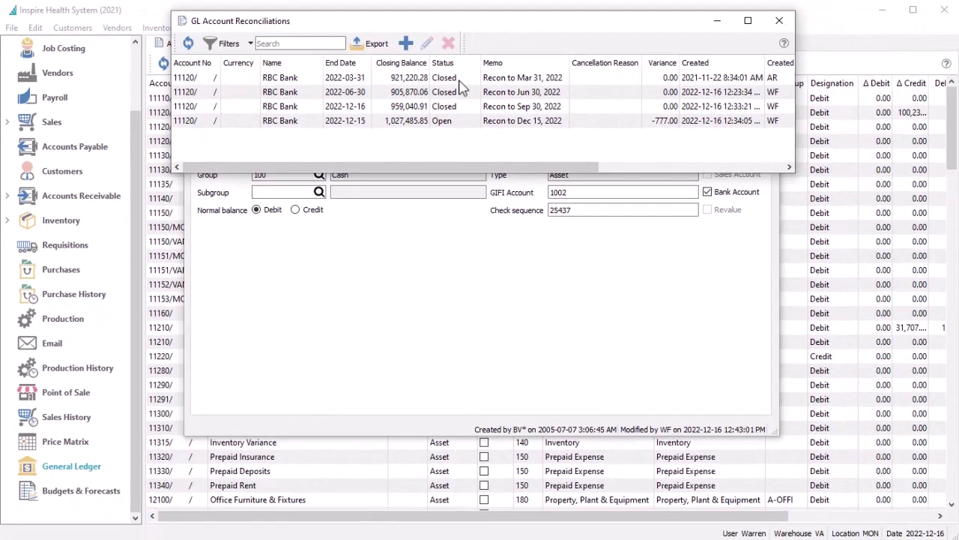
double_click(554, 97)
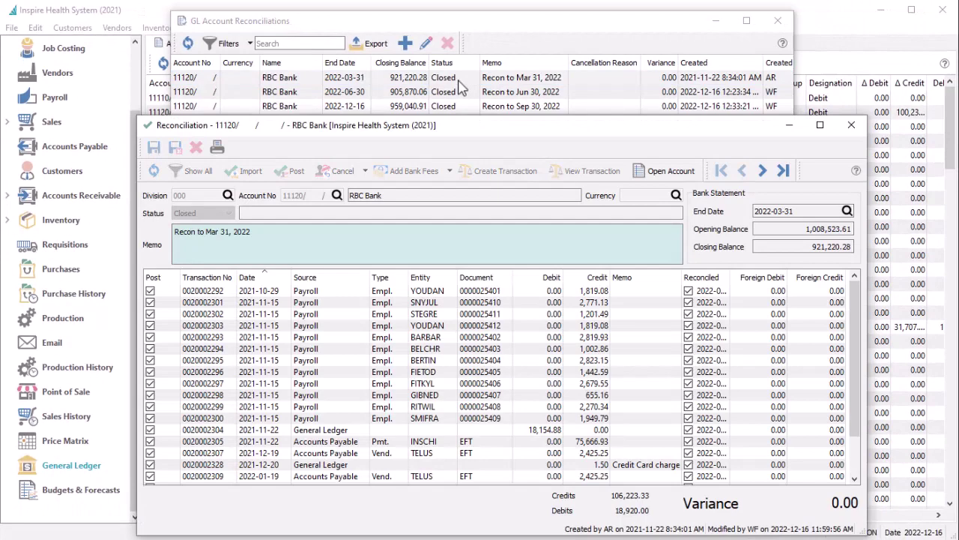
left_click(219, 148)
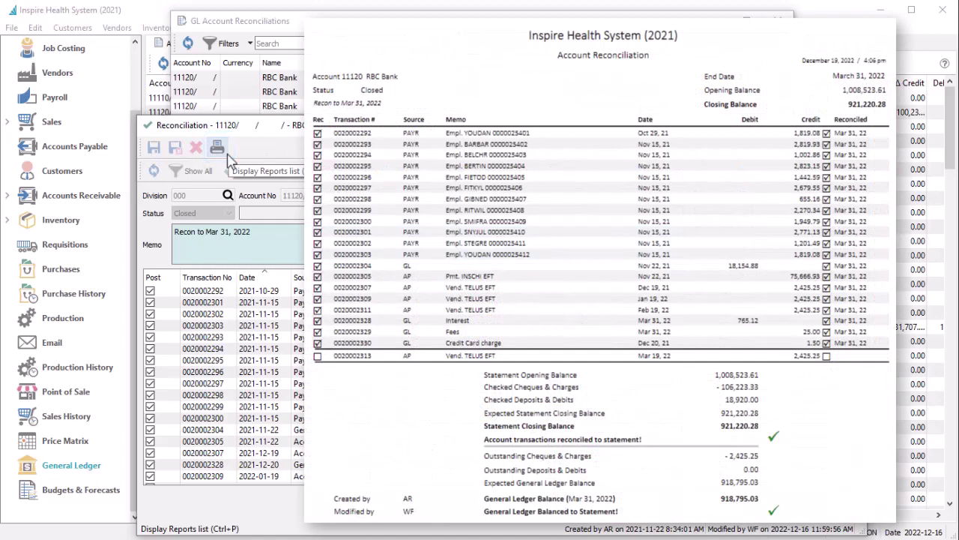
key("Escape")
key("Escape")
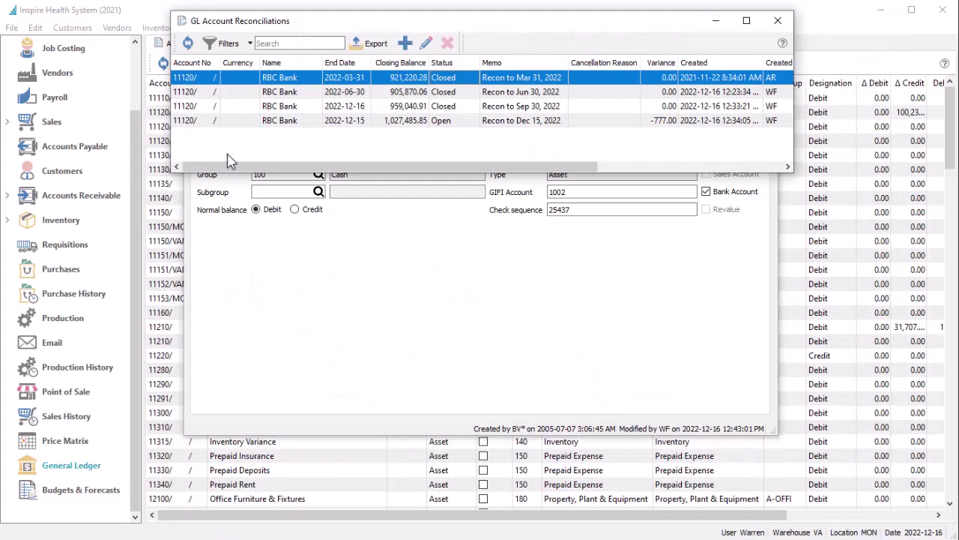
Open the Dec 15, 2022 reconciliation and list all transactions, including unreconciled Accounts Payable payments.
left_click(480, 126)
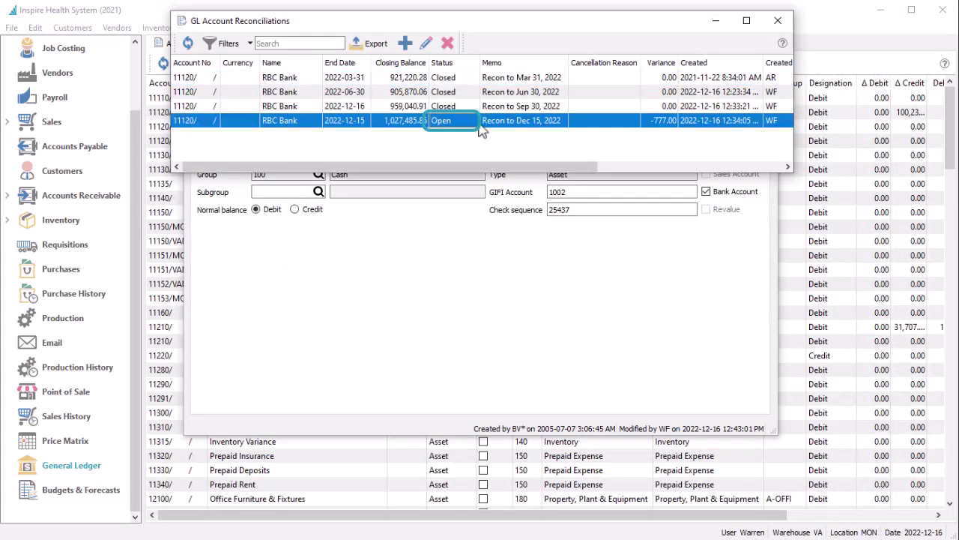
double_click(480, 126)
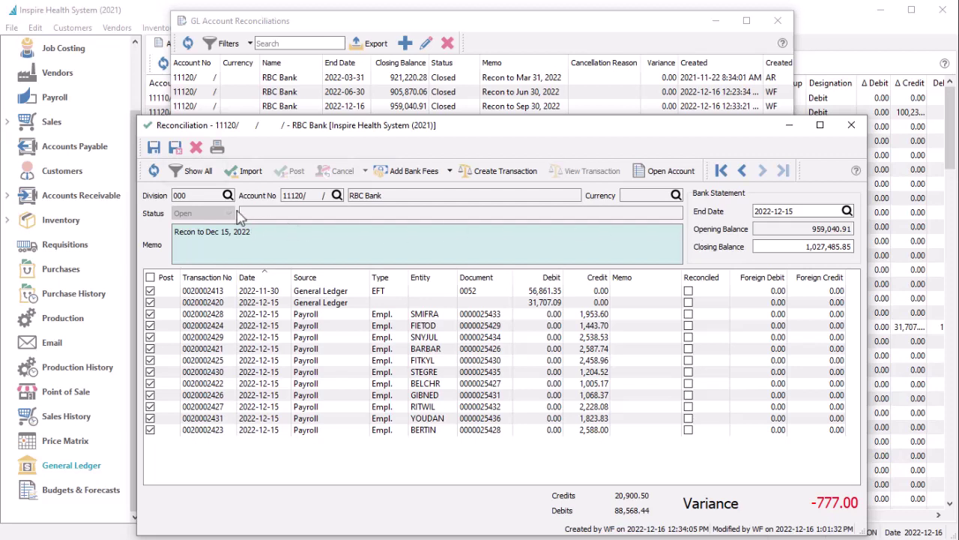
left_click(198, 172)
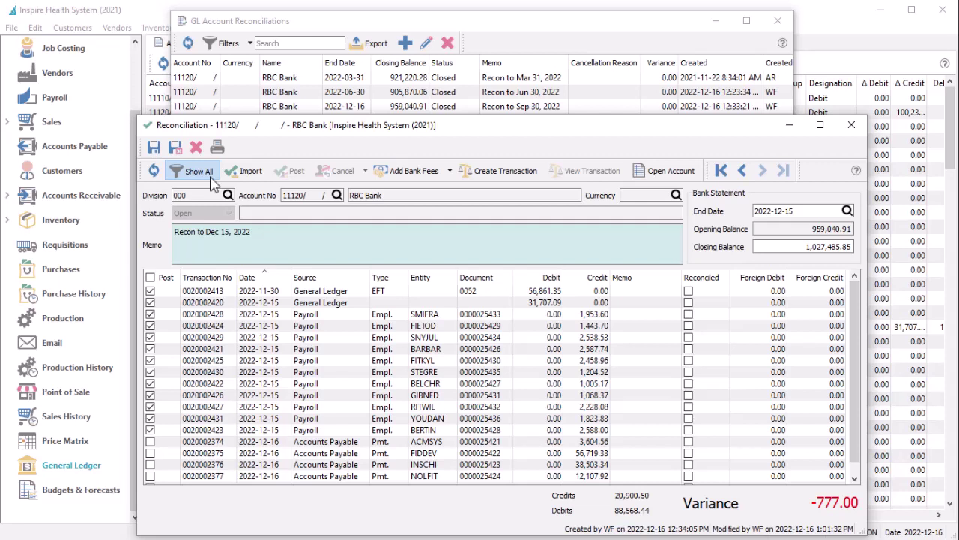
left_click(474, 173)
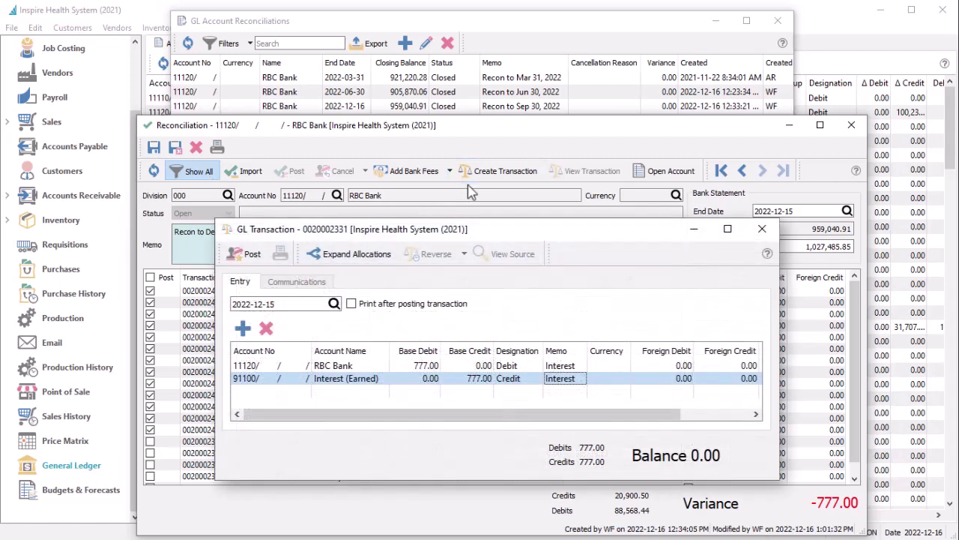
key("Escape")
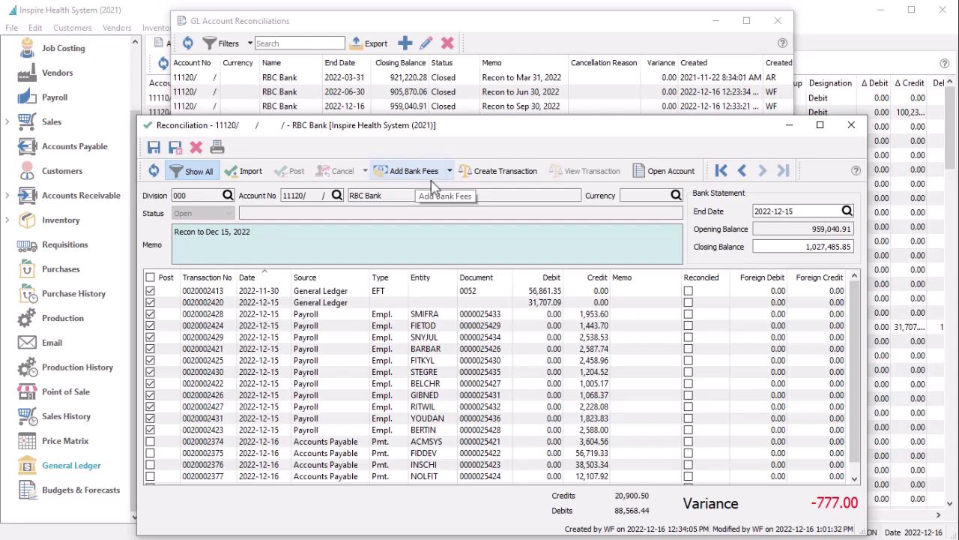
Add a 777.00 Interest Income bank fee entry to the reconciliation.
left_click(451, 174)
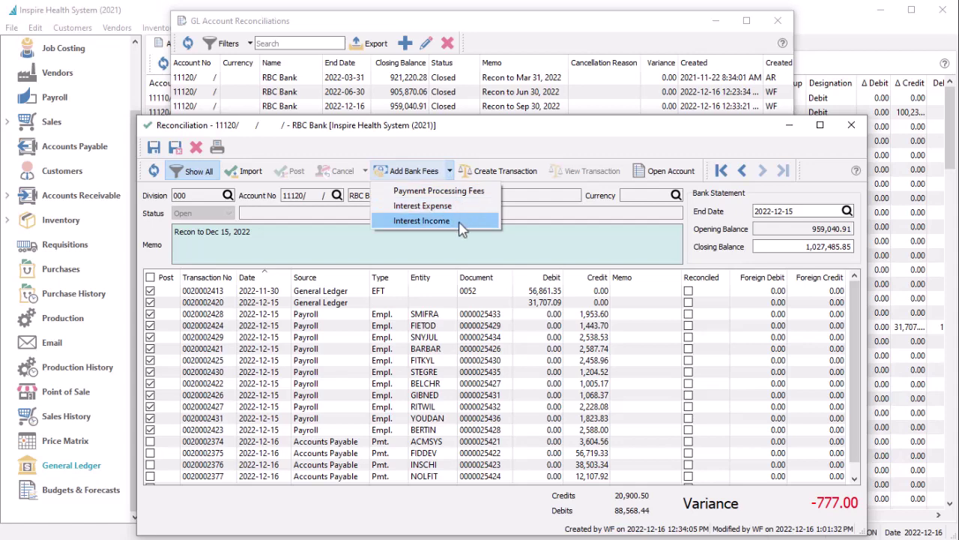
left_click(422, 220)
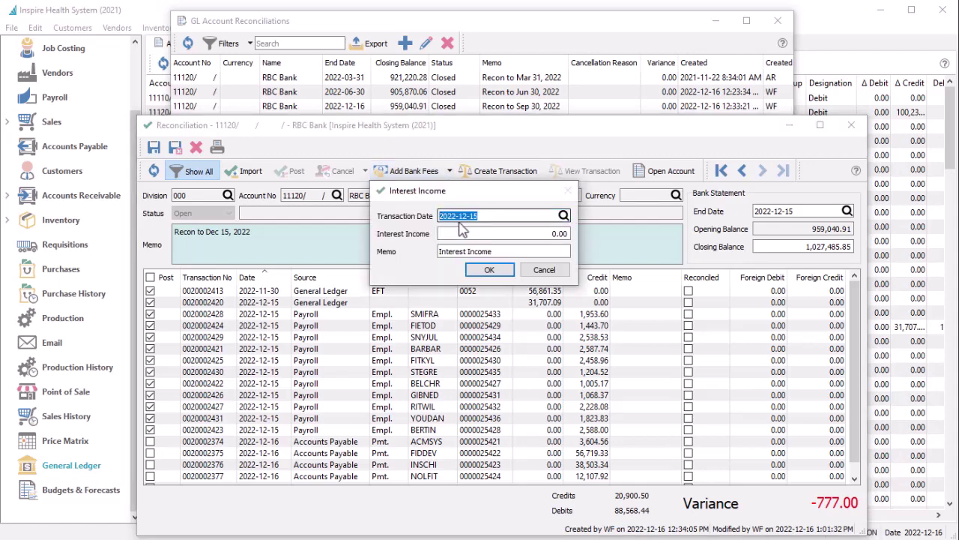
left_click(461, 233)
type("777")
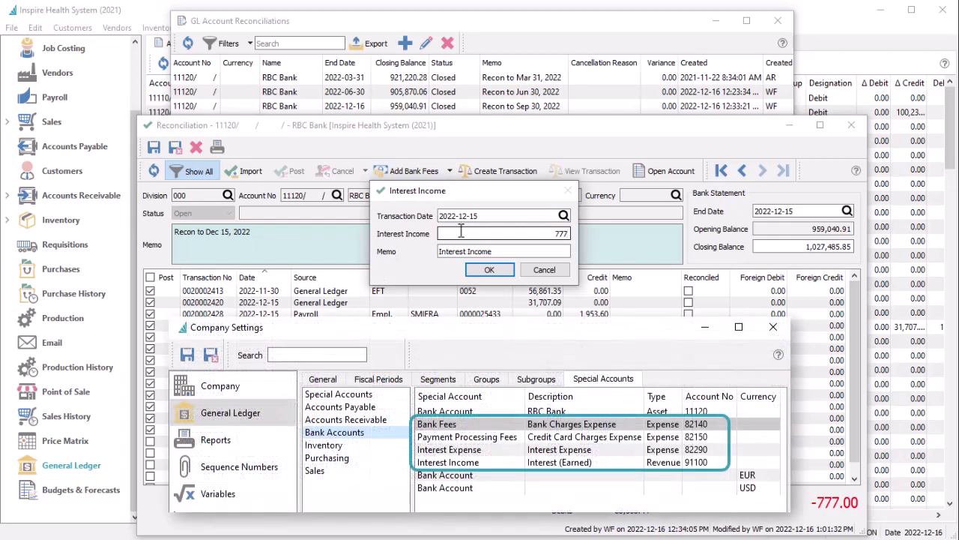
key("Tab")
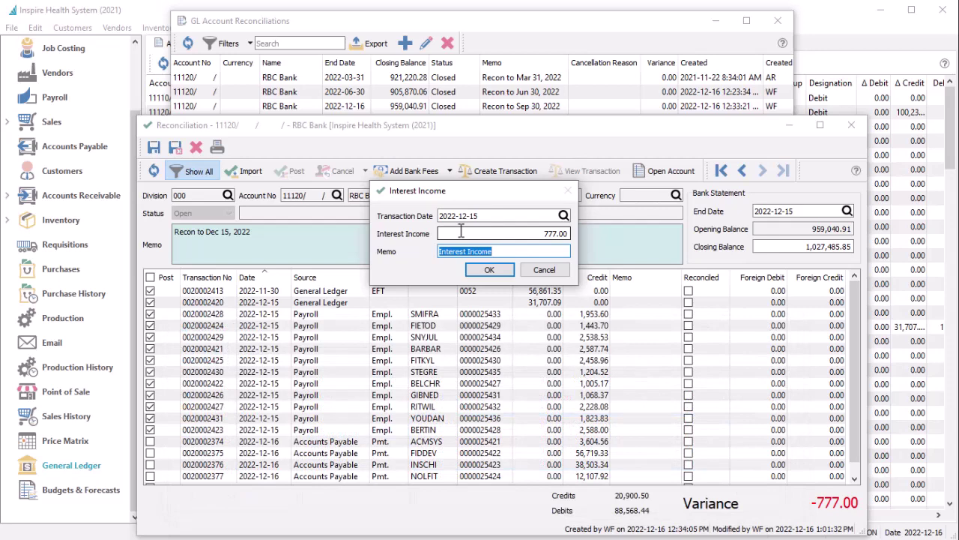
left_click(488, 270)
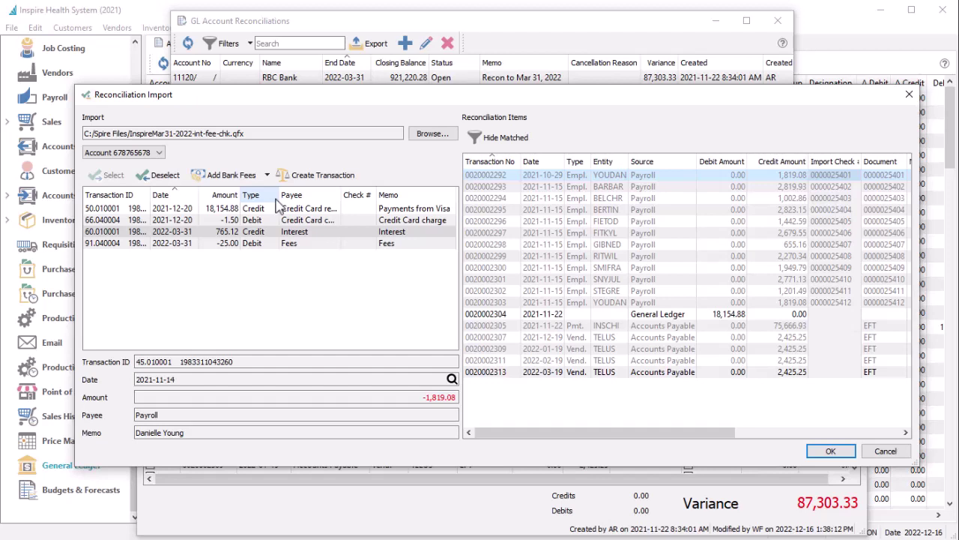
Record the imported 765.12 interest statement line as an Interest Income entry.
left_click(274, 233)
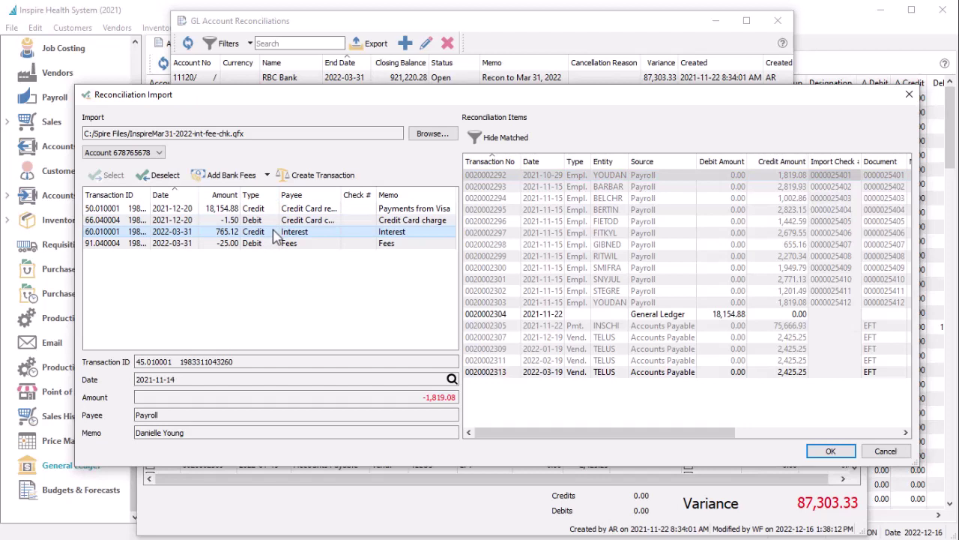
left_click(268, 175)
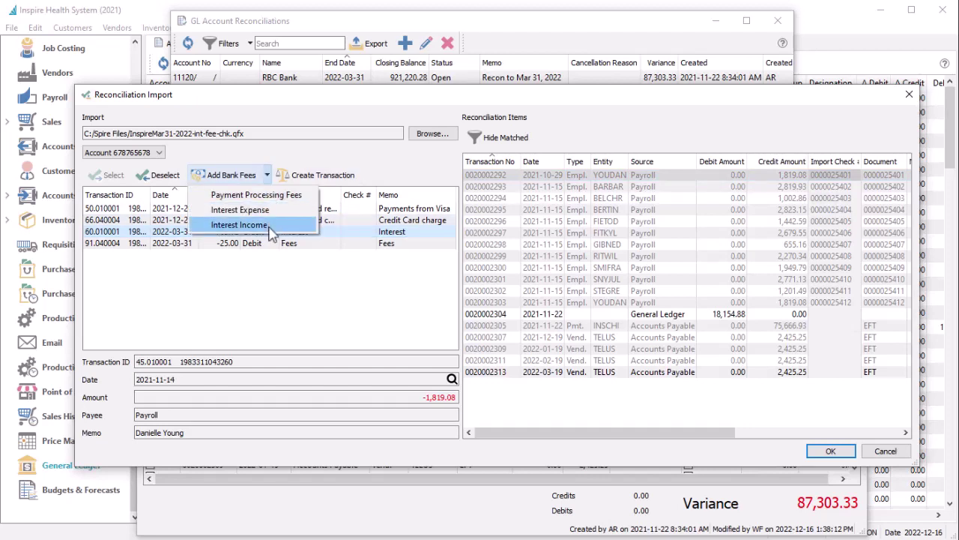
left_click(239, 225)
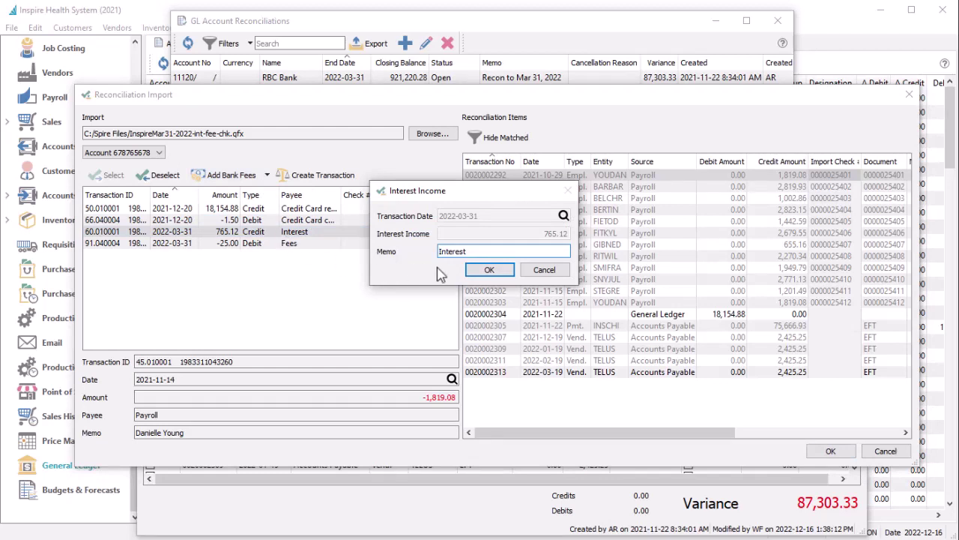
left_click(487, 269)
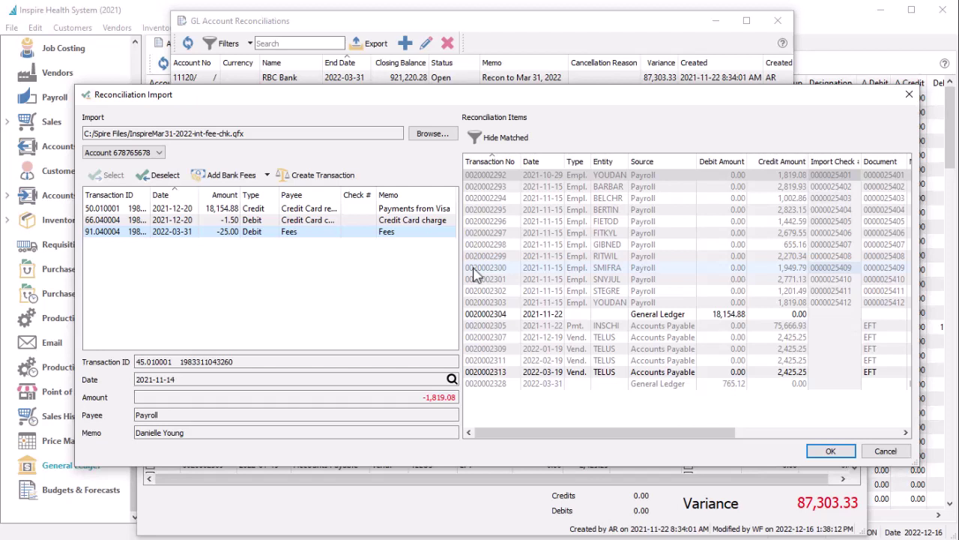
Hide matched items, review the unmatched 2,425.25 and 18,154.88 rows, then apply the import.
left_click(527, 142)
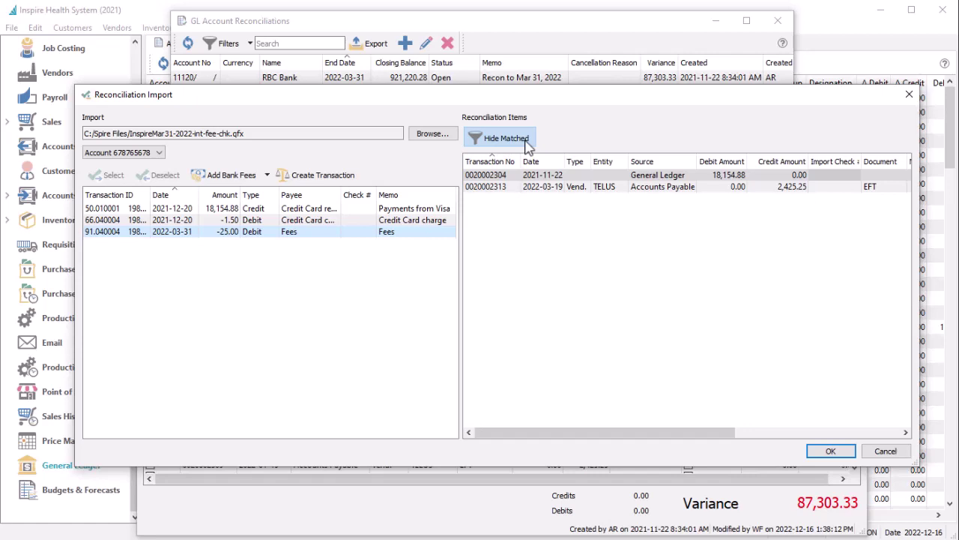
left_click(527, 187)
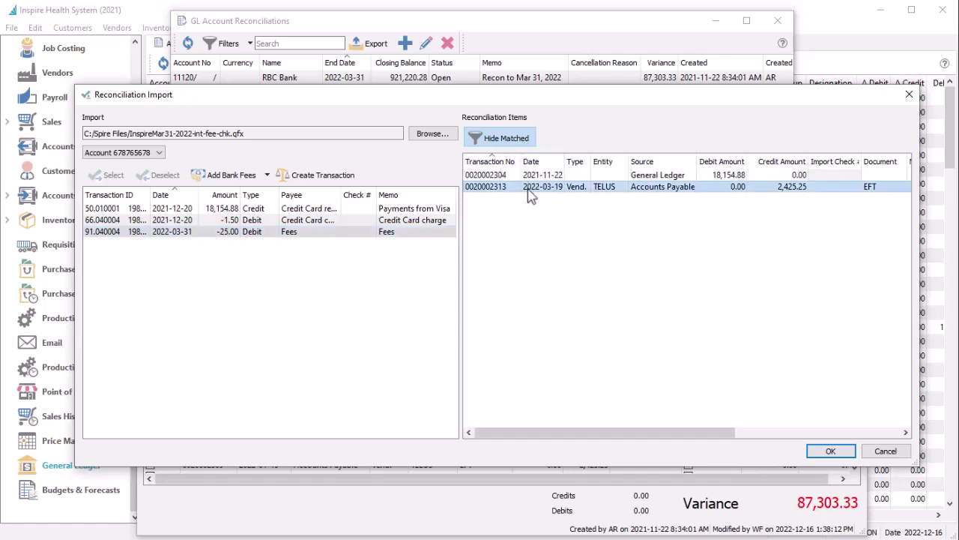
left_click(441, 210)
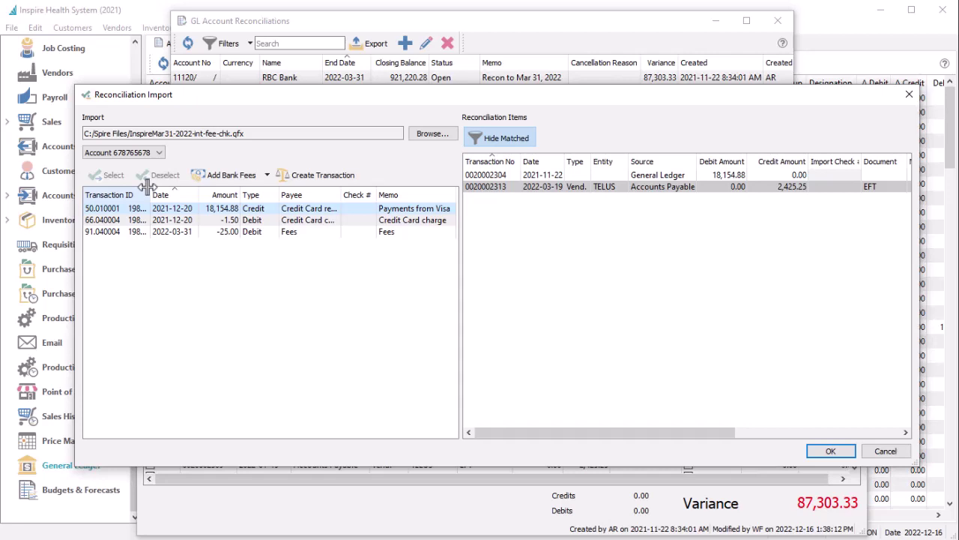
left_click(824, 452)
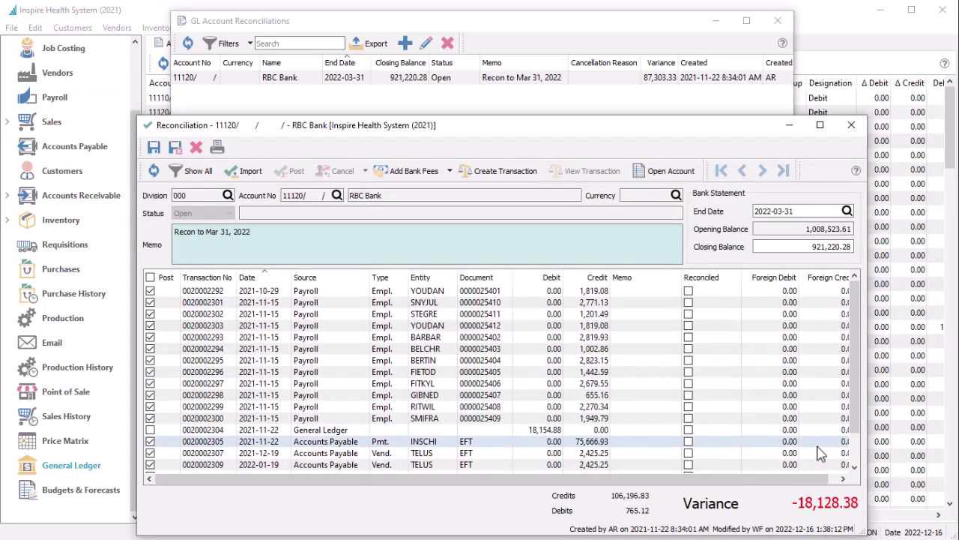
Reopen the statement import, then return to the Dec 15, 2022 reconciliation.
left_click(250, 171)
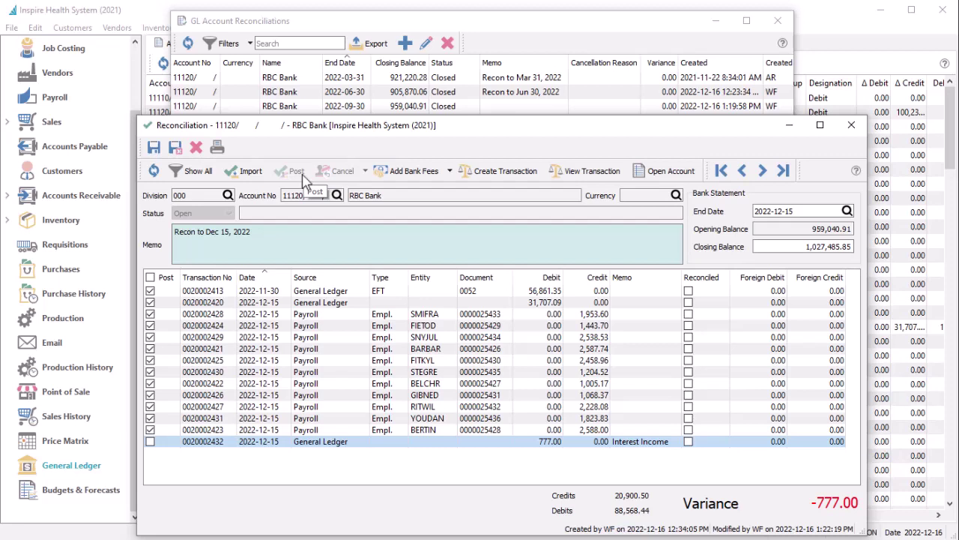
Post the Dec 15 reconciliation with the 777.00 interest row included, skipping the report.
left_click(302, 174)
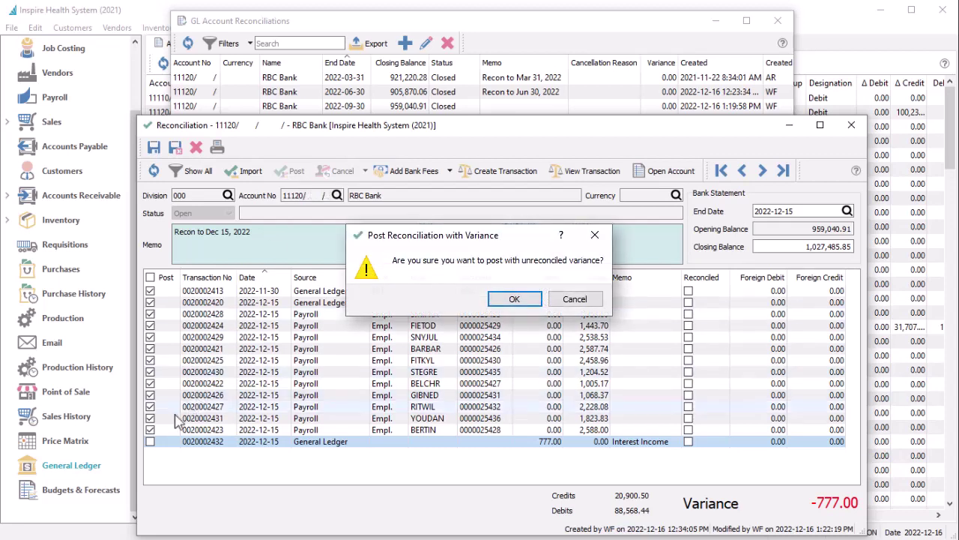
key("Escape")
left_click(150, 442)
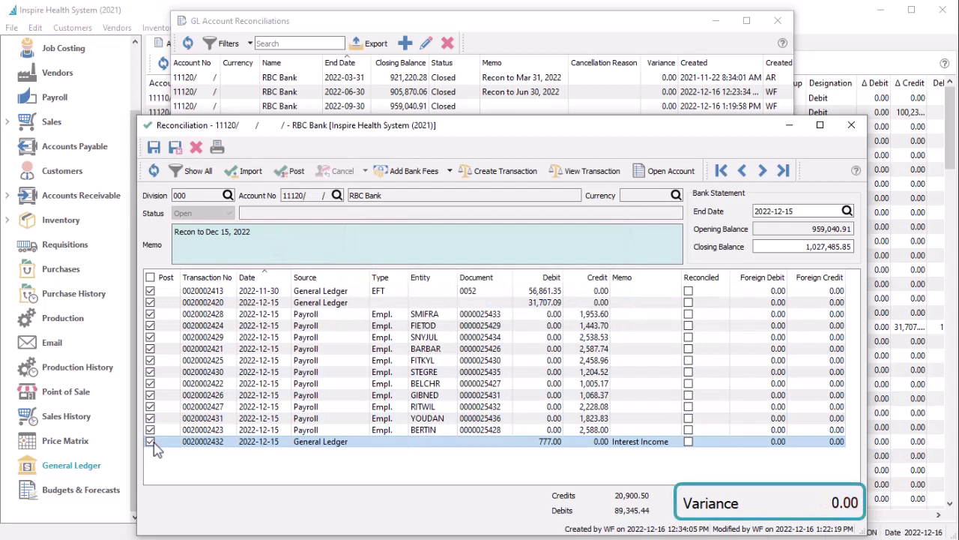
left_click(299, 173)
left_click(492, 352)
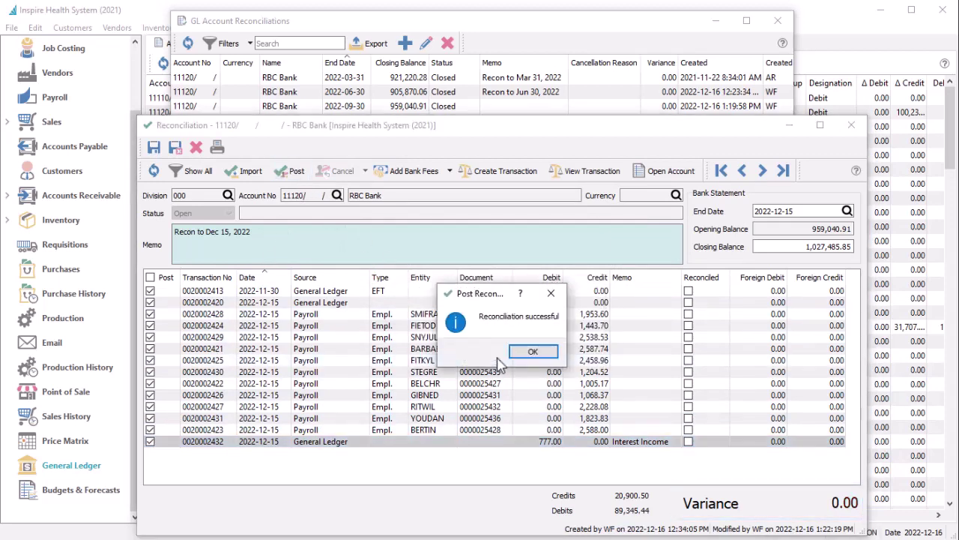
left_click(515, 354)
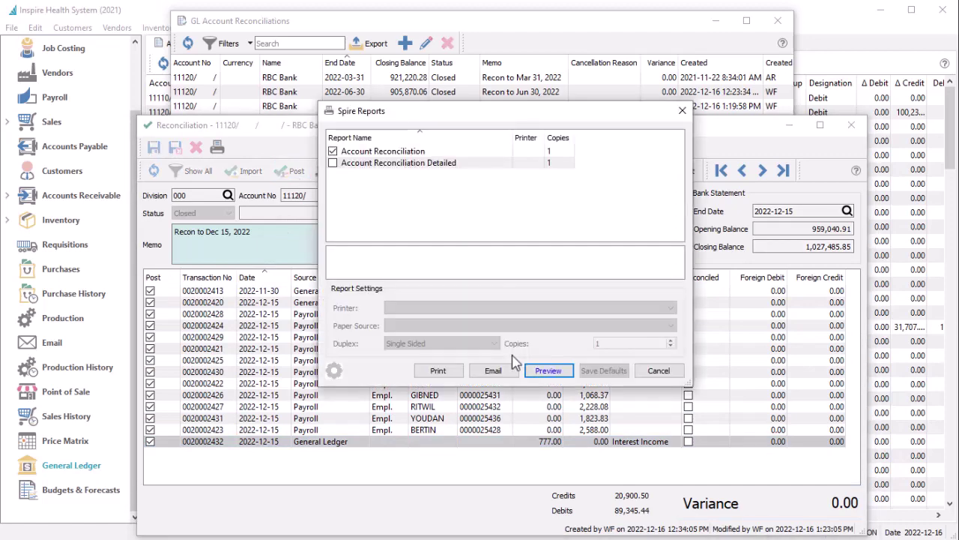
left_click(652, 372)
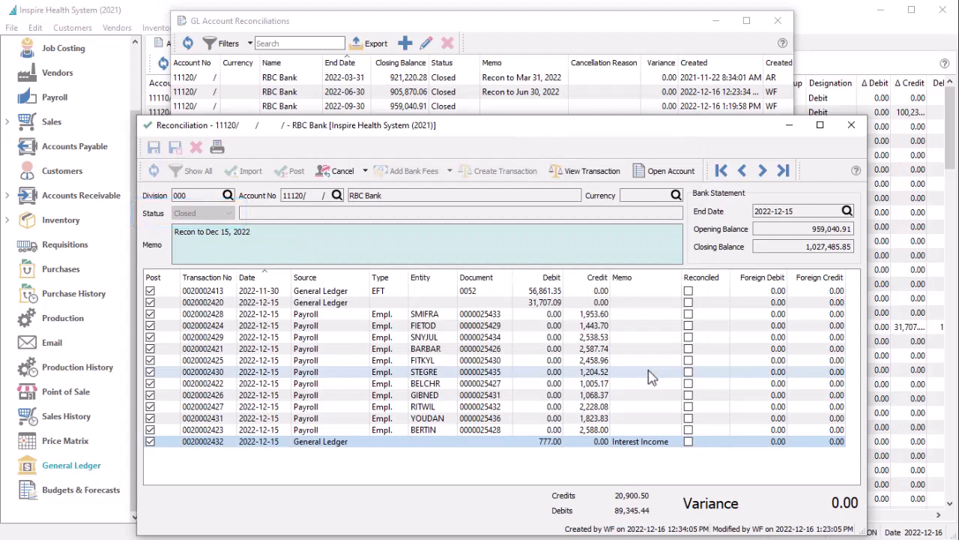
key("Escape")
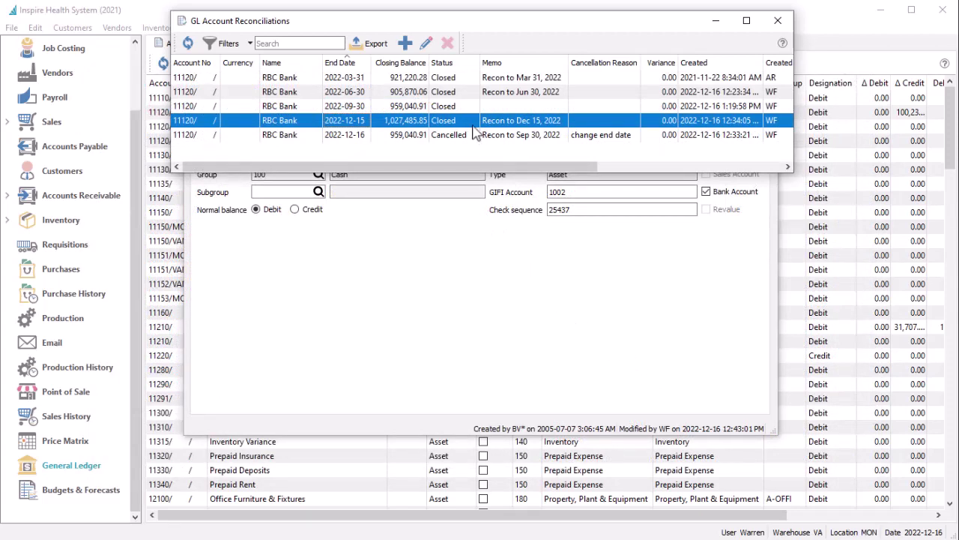
Reopen the closed Dec 15 reconciliation and reveal the Correct option under Cancel.
double_click(472, 124)
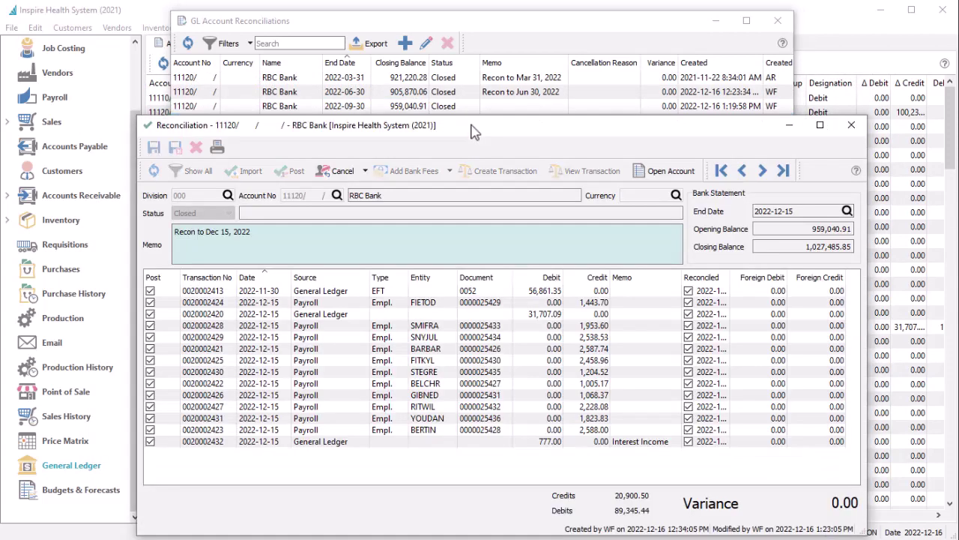
left_click(365, 173)
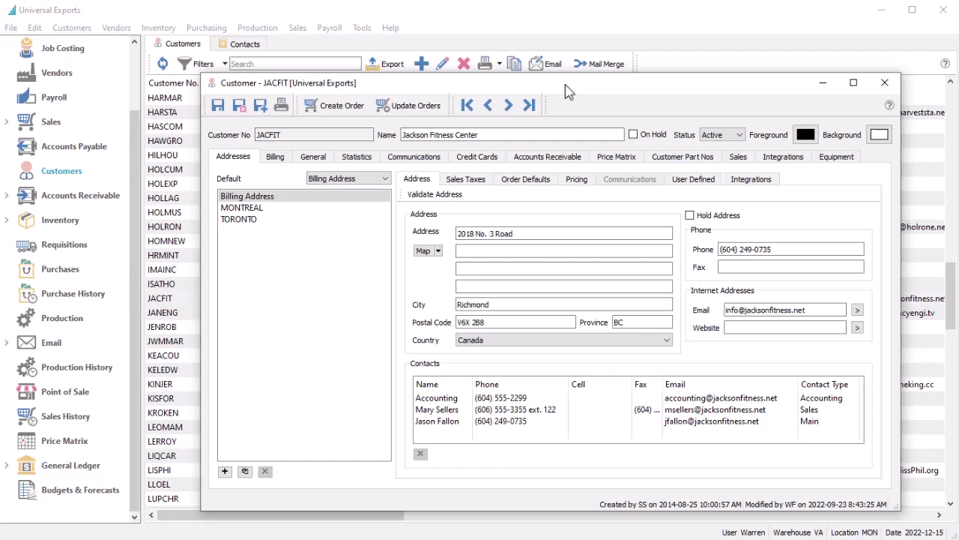
Review the customer's ROPECASE part number record, keeping CA - Case as its unit of measure.
left_click(648, 161)
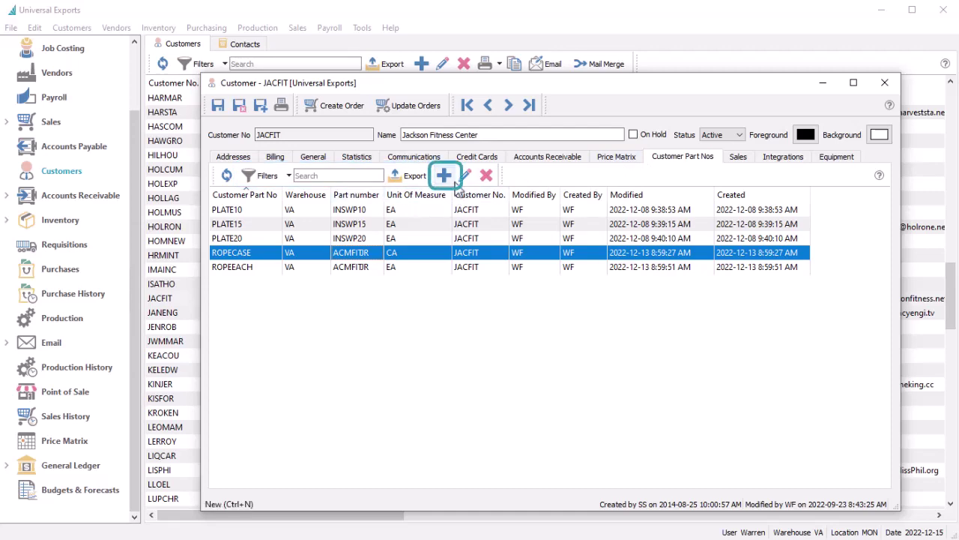
double_click(447, 259)
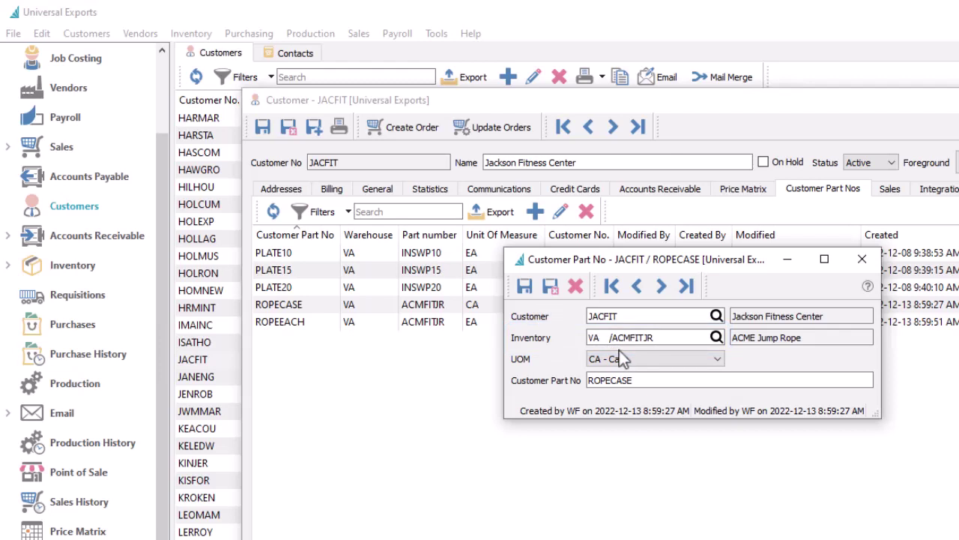
left_click(684, 361)
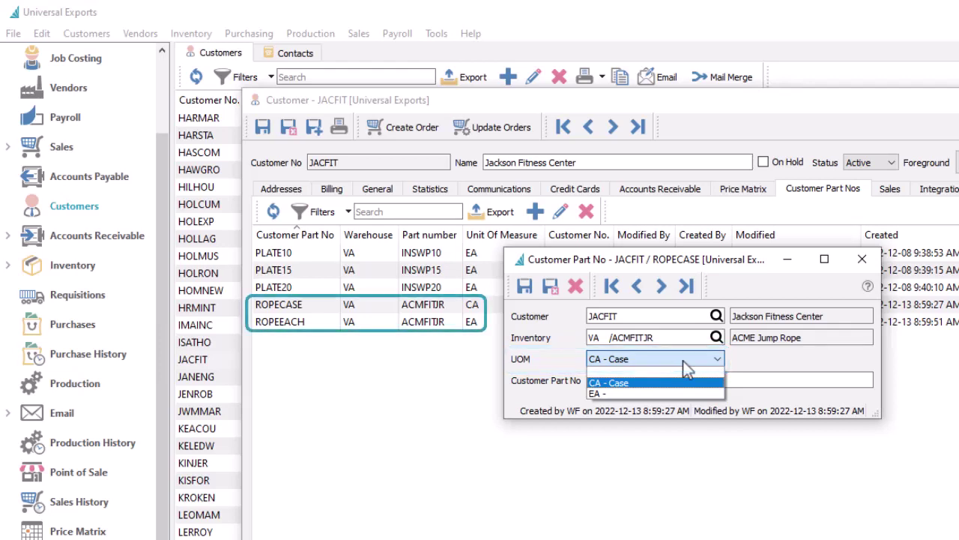
left_click(683, 360)
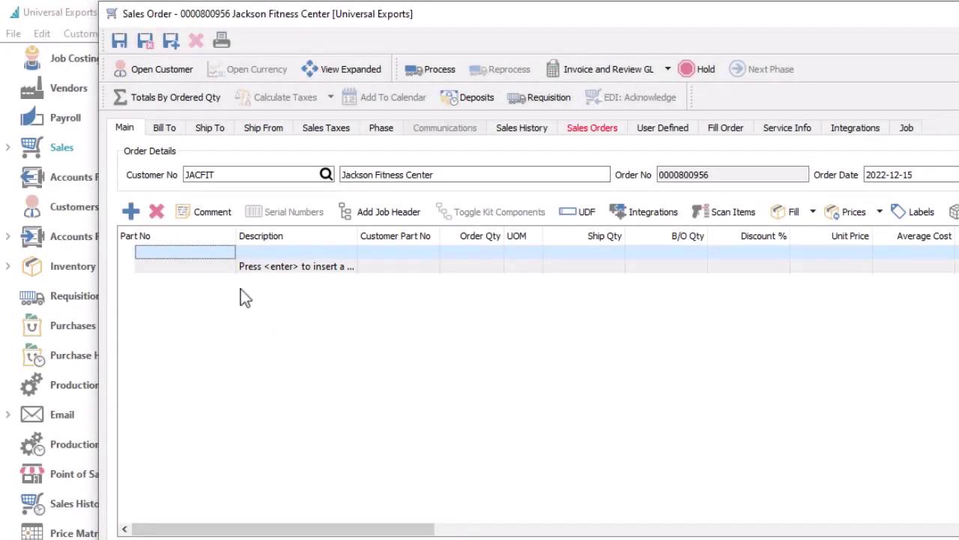
Add ACME Jump Rope via part number ROPECASE and InSpire Weight Plate 20 (INSWP20) to the order.
type("VA /")
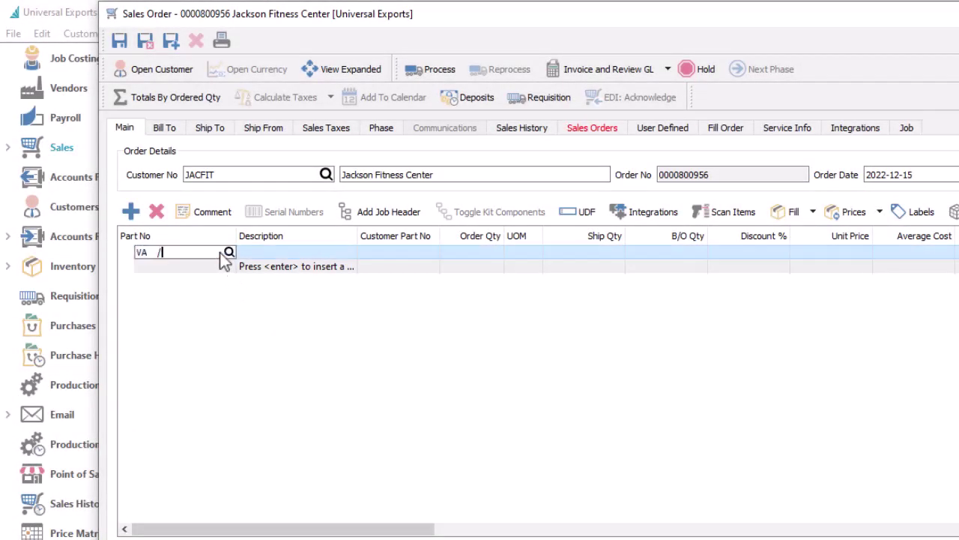
type("ROPECASE")
key("Return")
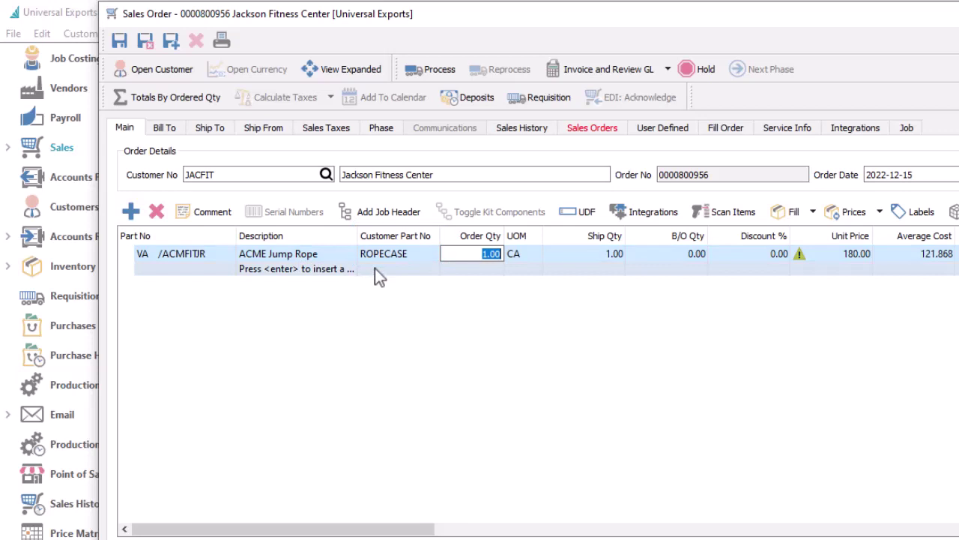
key("Return")
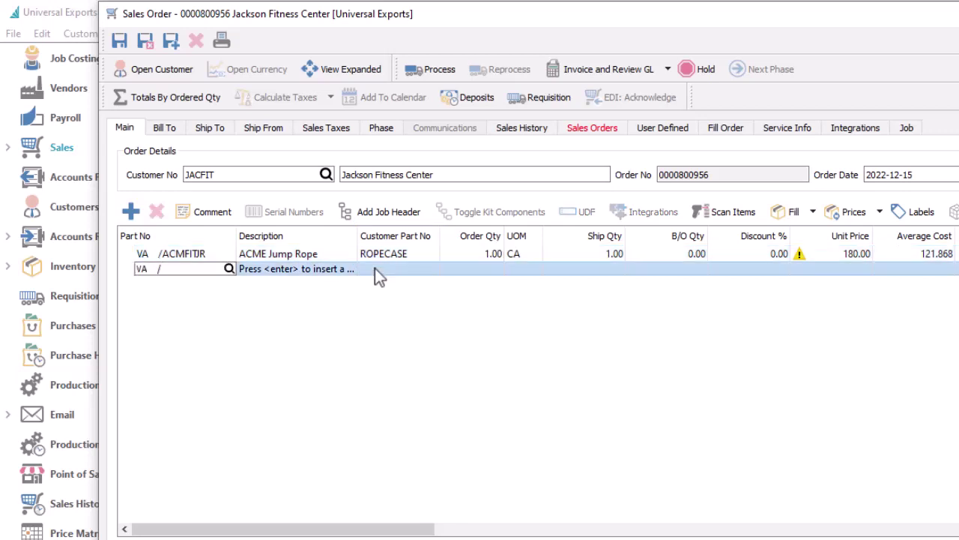
type("INSWP20")
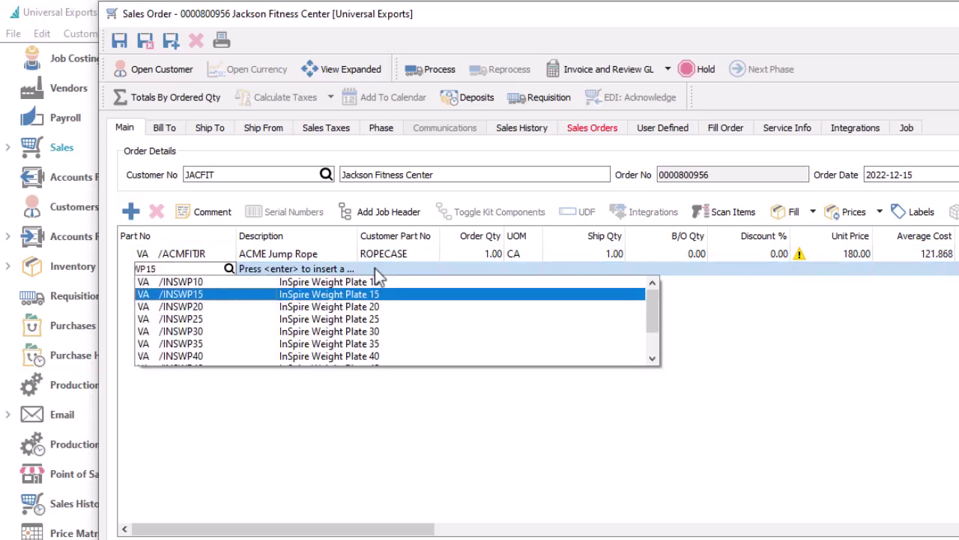
key("Return")
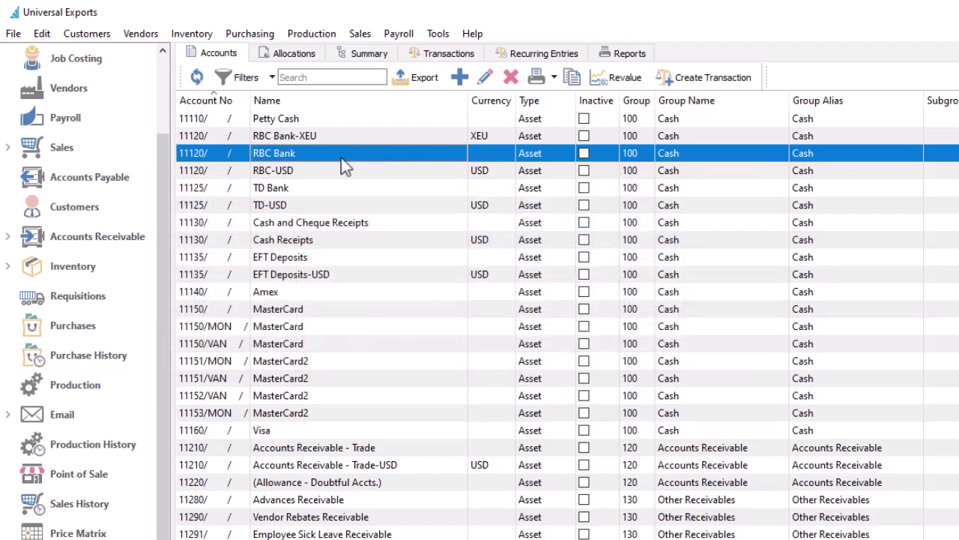
Open the RBC Bank account's EFT Settings, browse the available formats, and view CPA Standard 005.
double_click(341, 157)
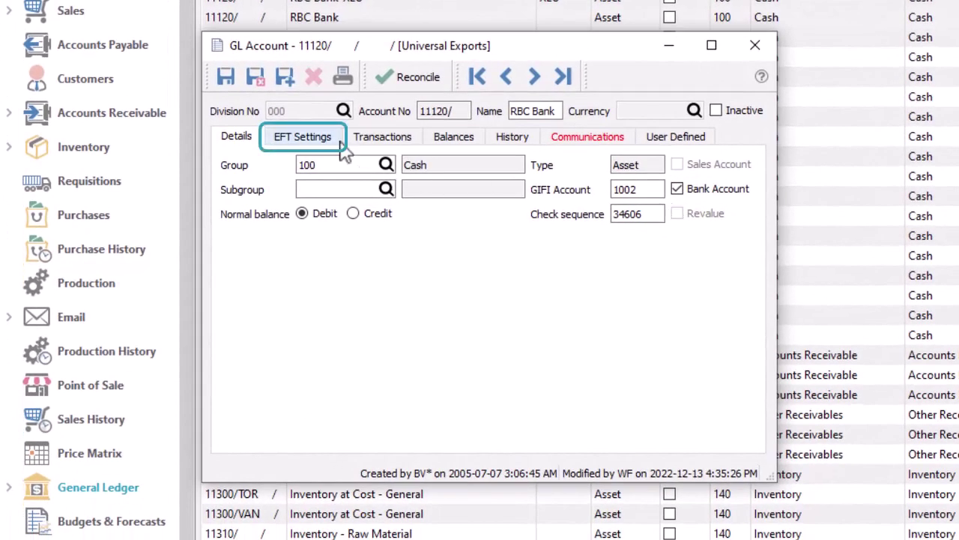
left_click(341, 142)
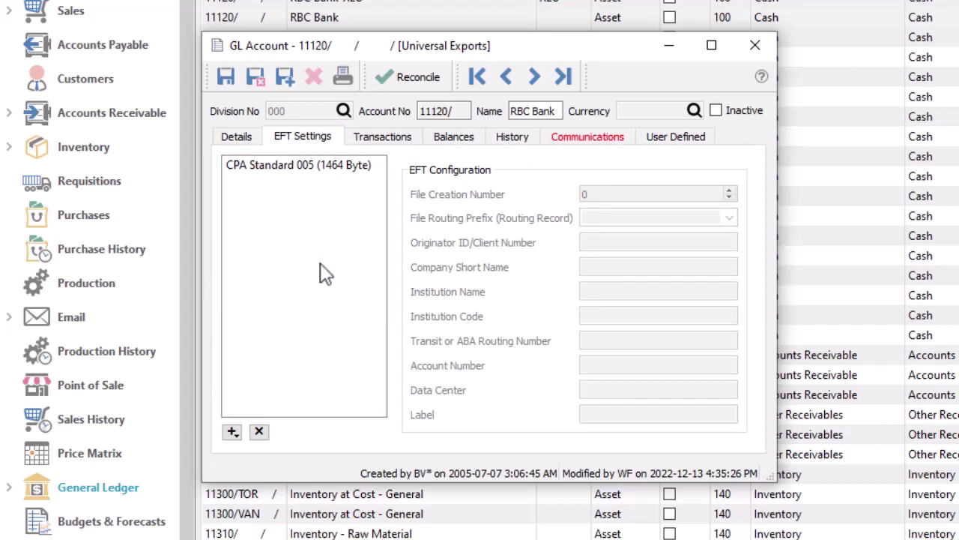
left_click(236, 437)
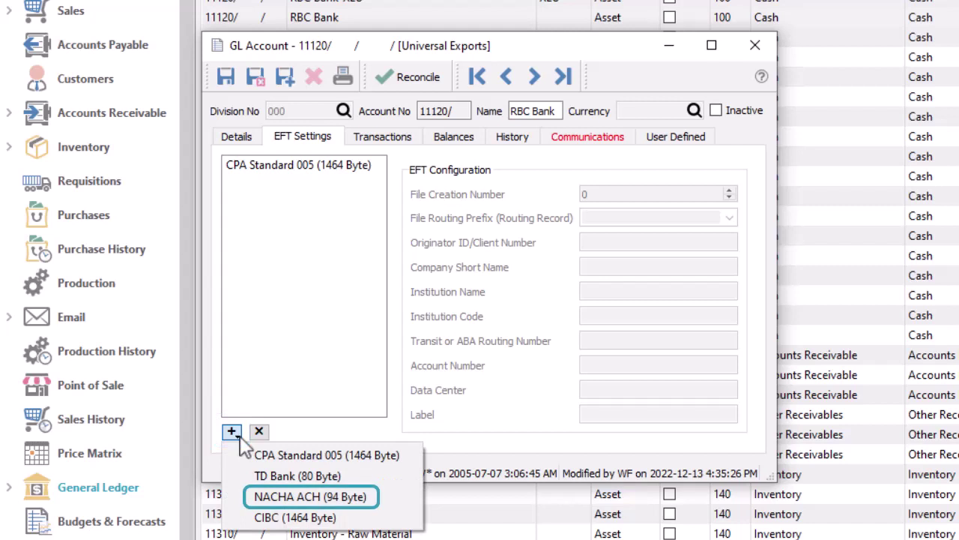
left_click(238, 439)
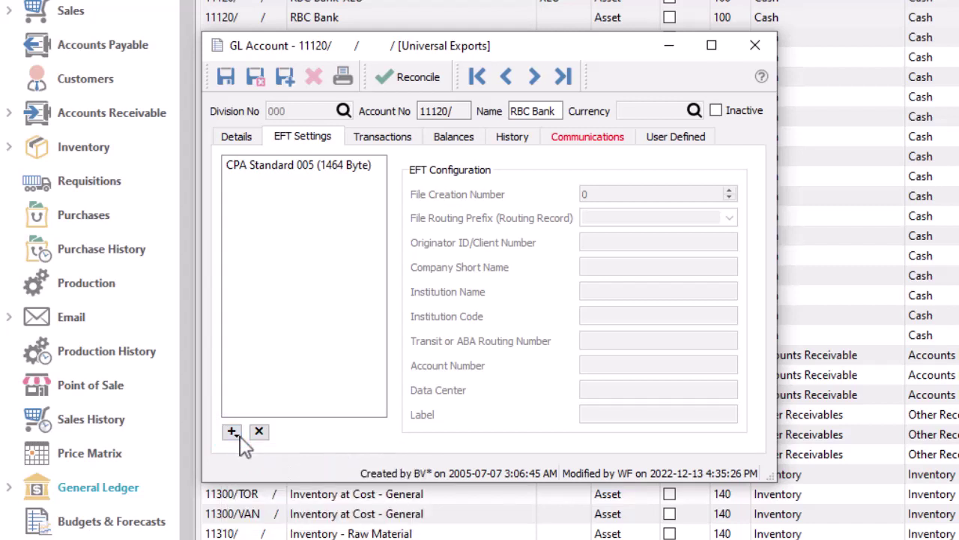
left_click(259, 169)
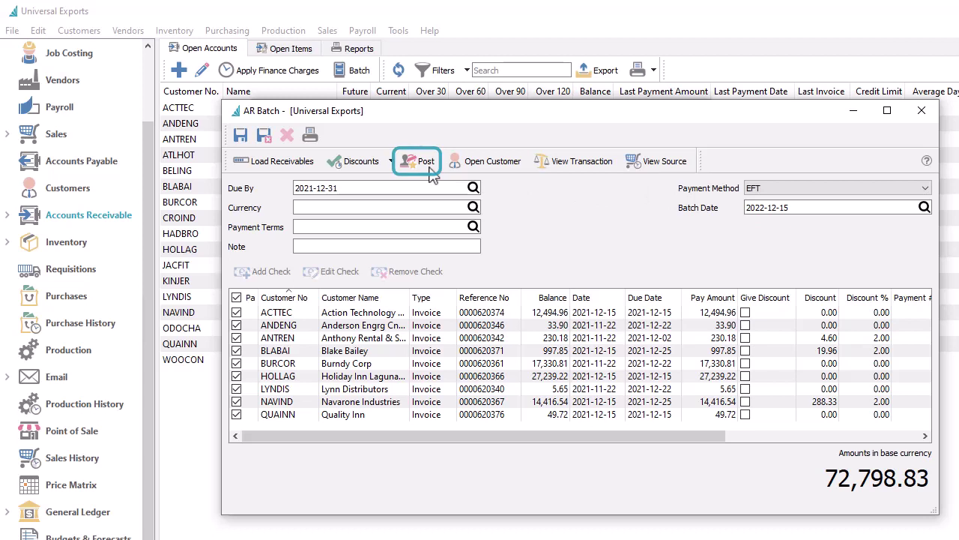
Post the nine AR batch EFT payments using the RBC CAD EFT settings.
left_click(431, 169)
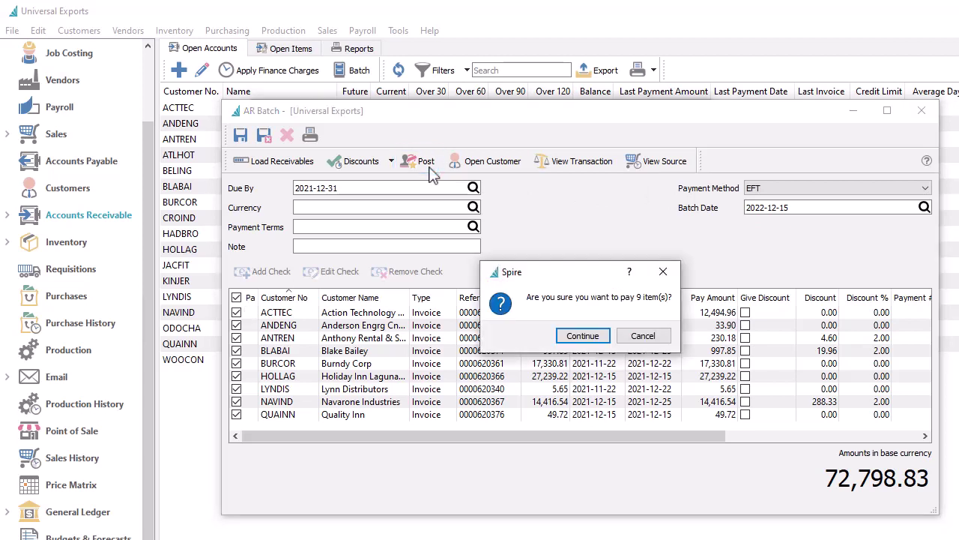
left_click(573, 336)
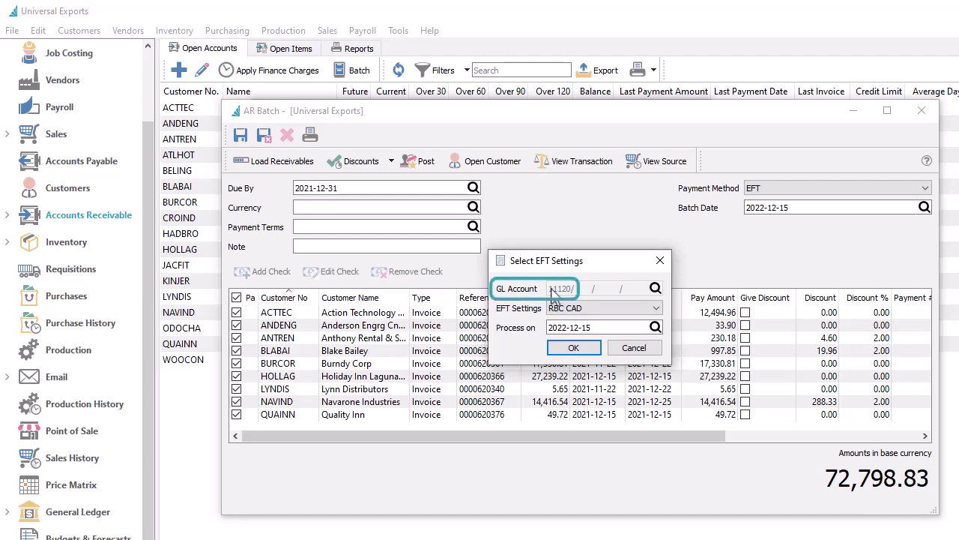
left_click(597, 309)
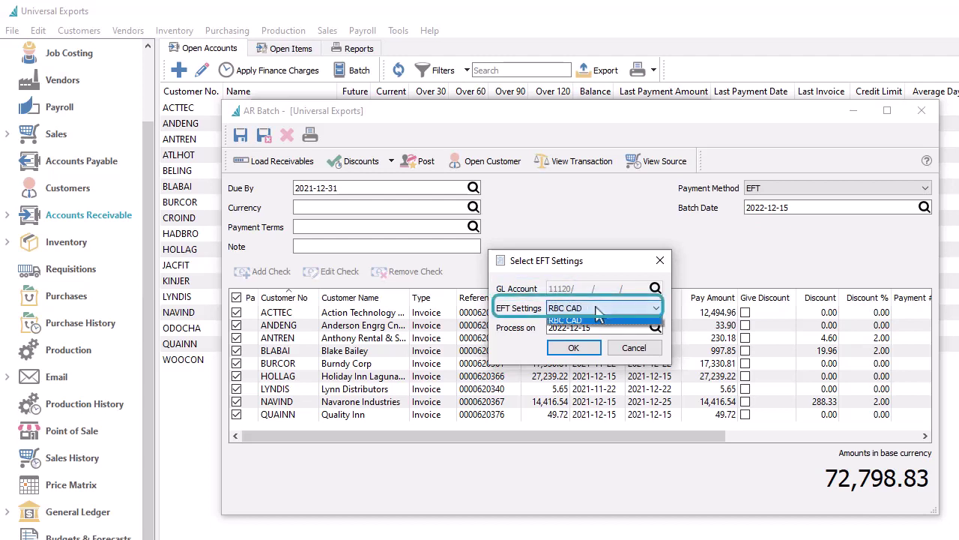
left_click(597, 320)
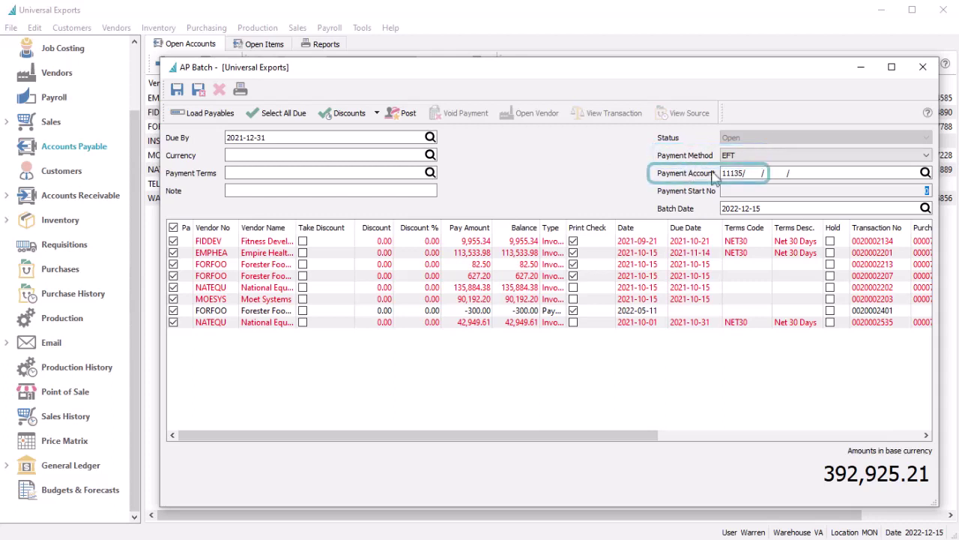
Change the AP batch payment account from 11135 to 11120 (RBC Bank).
double_click(755, 173)
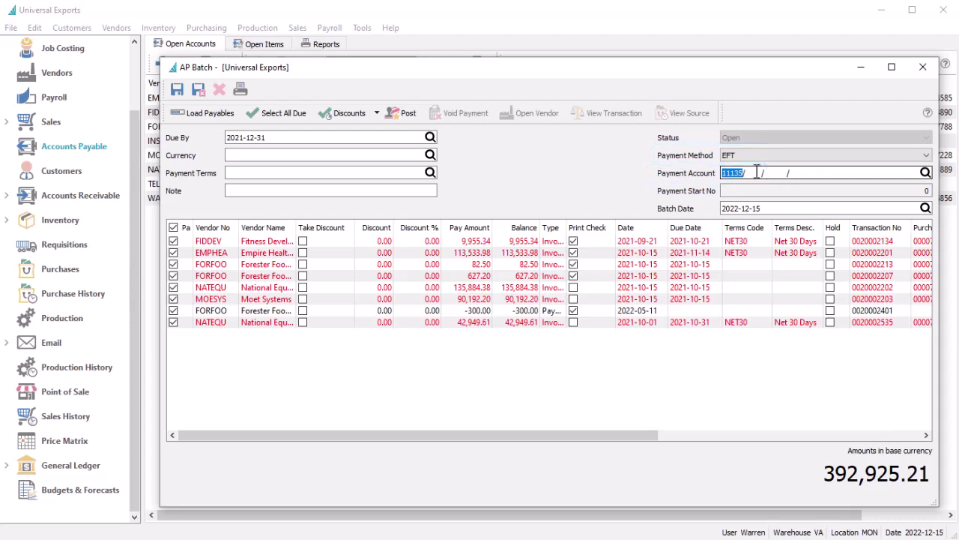
type("11120")
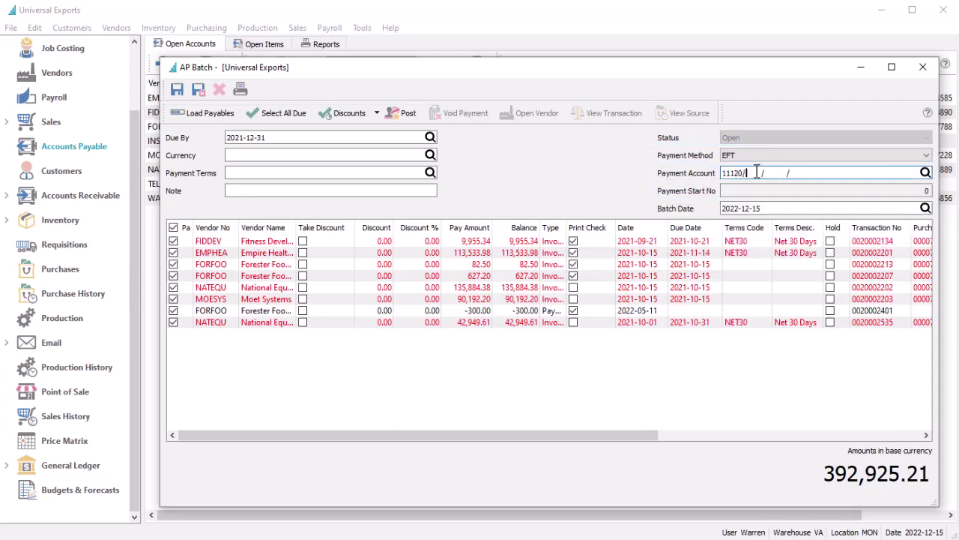
key("Tab")
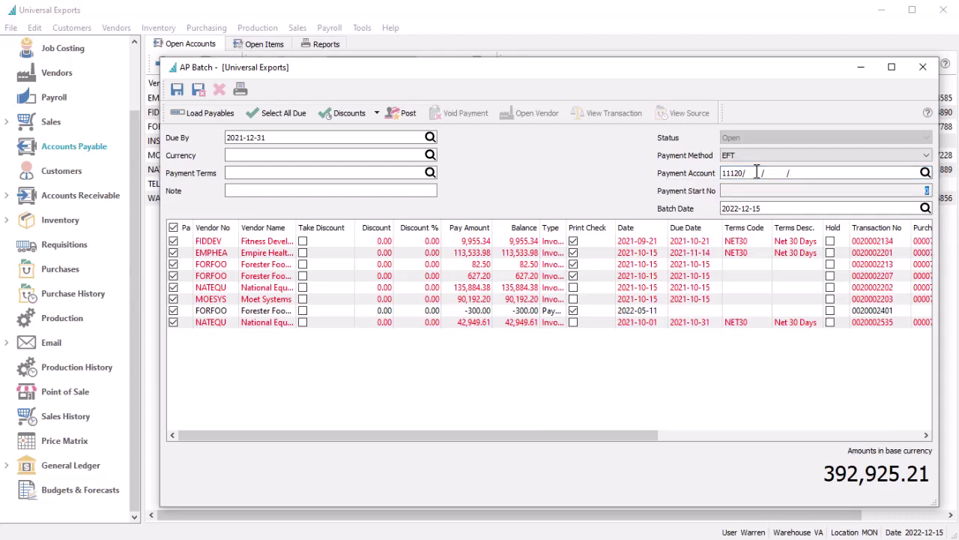
Post the eight AP payments, keep RBC CAD as the EFT settings, then dismiss the prompt.
left_click(404, 114)
left_click(560, 308)
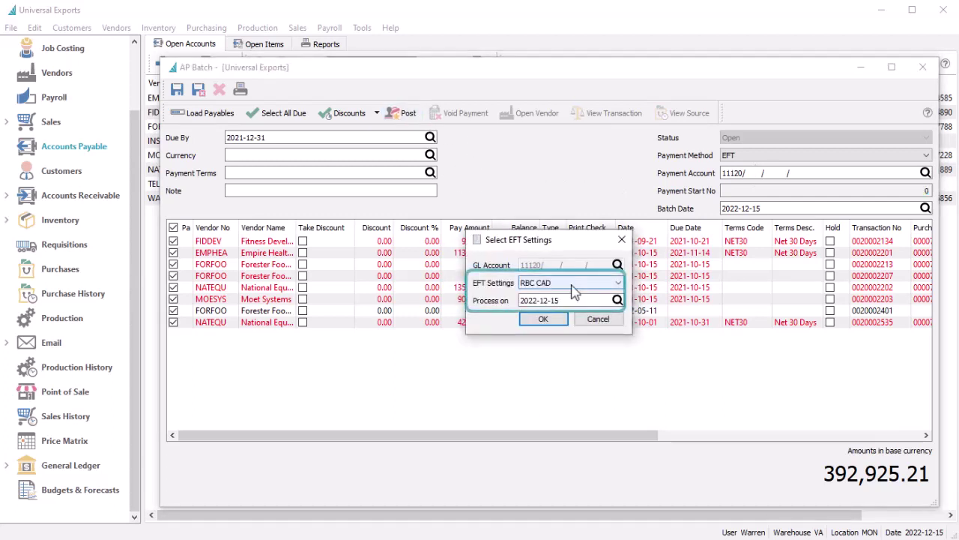
left_click(573, 284)
left_click(574, 293)
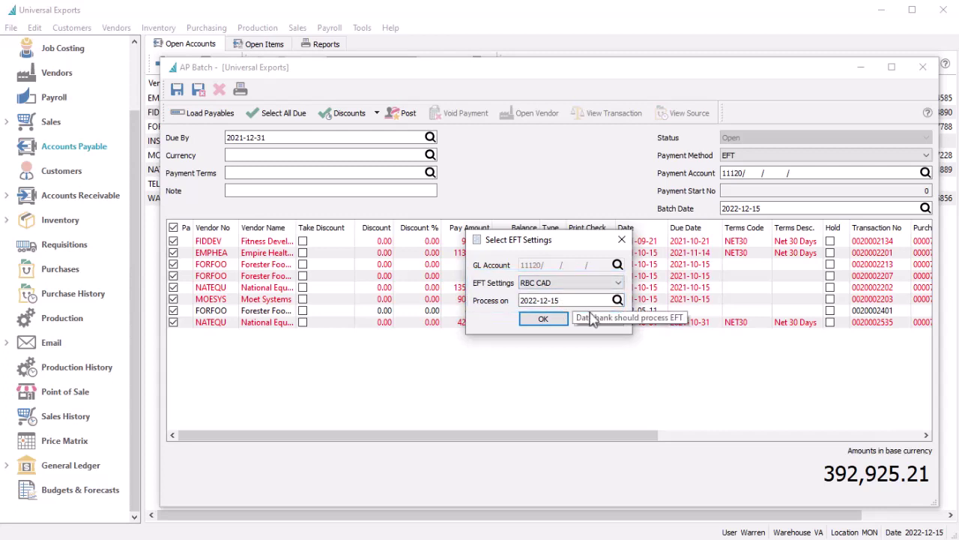
left_click(598, 319)
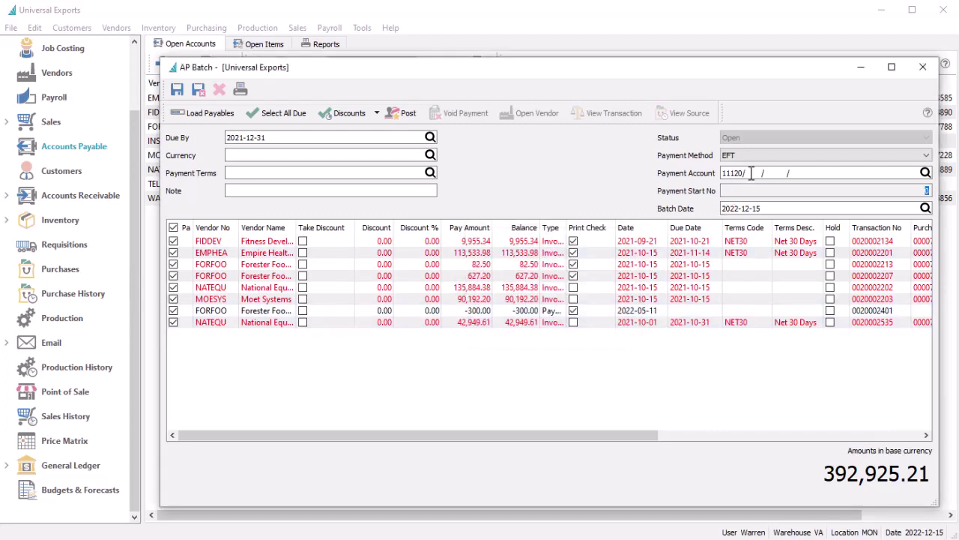
Set the AP batch payment account back to 11135 (EFT Deposits).
left_click(752, 174)
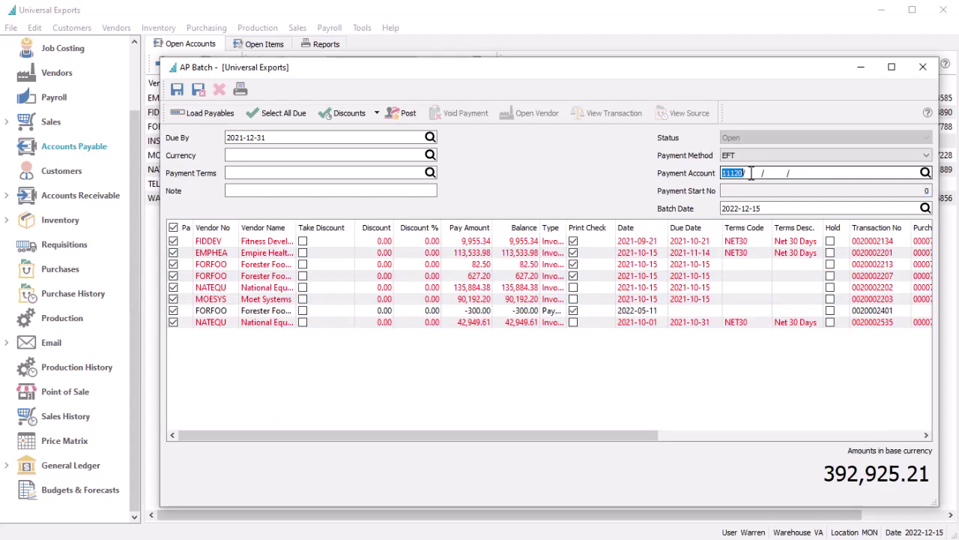
type("11135")
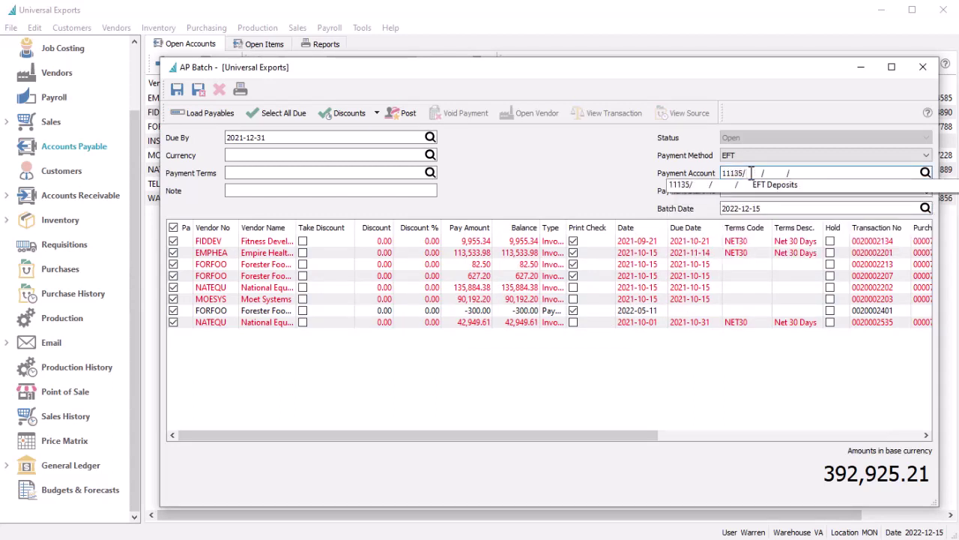
key("Tab")
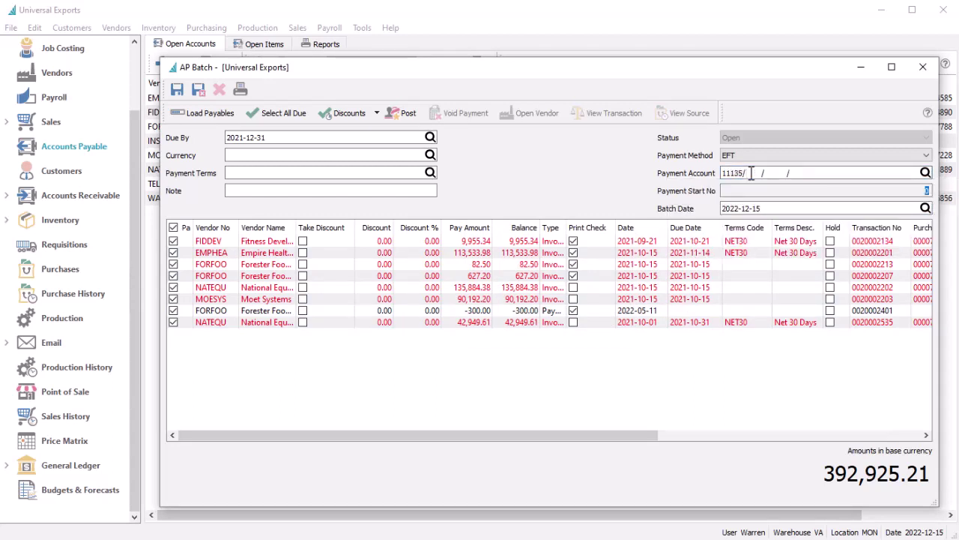
Post the eight AP payments with EFT GL account 11125 and TD Bank CAD settings.
left_click(406, 114)
left_click(553, 307)
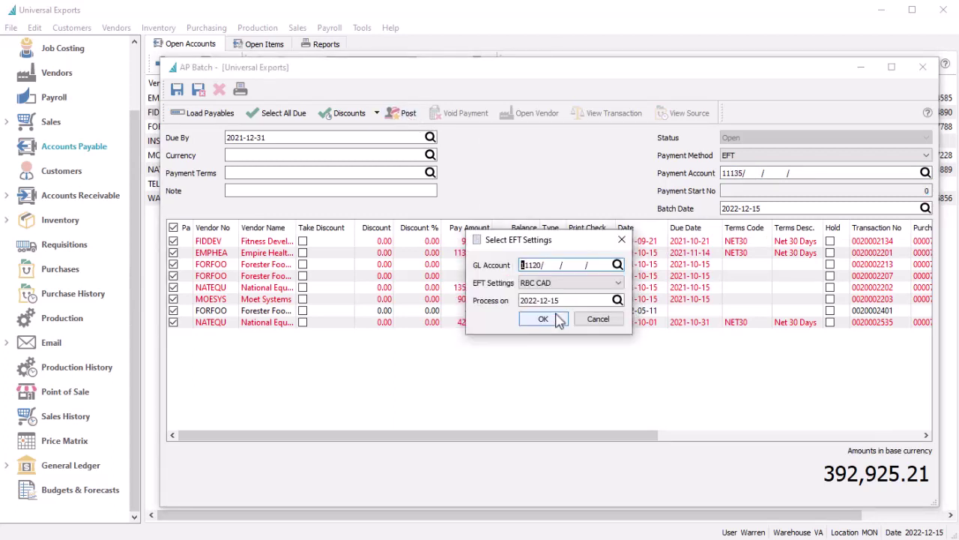
left_click(535, 264)
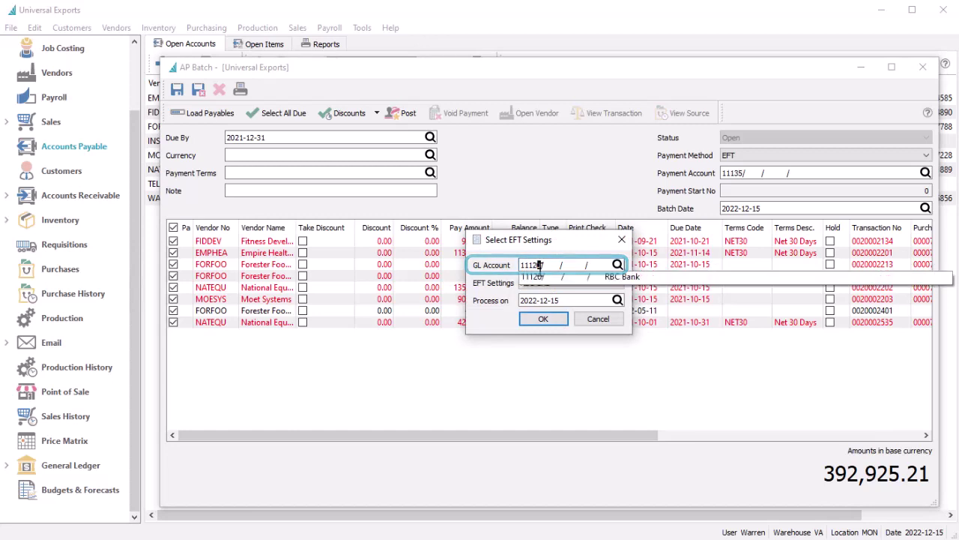
type("5")
key("Tab")
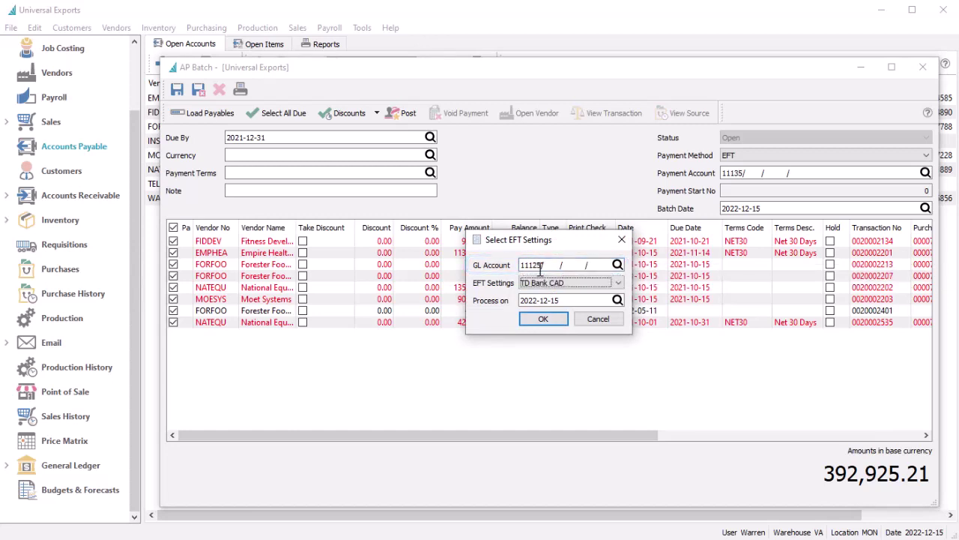
left_click(600, 285)
left_click(606, 294)
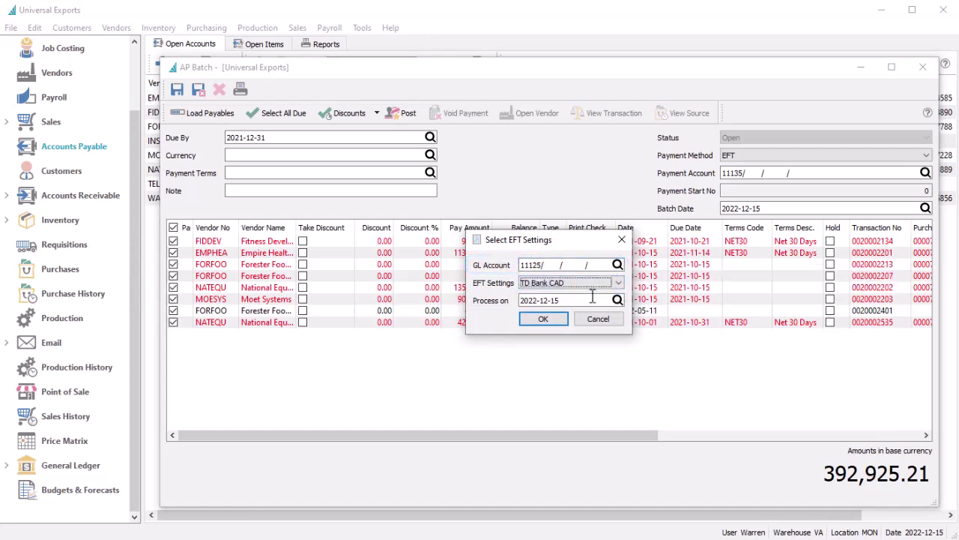